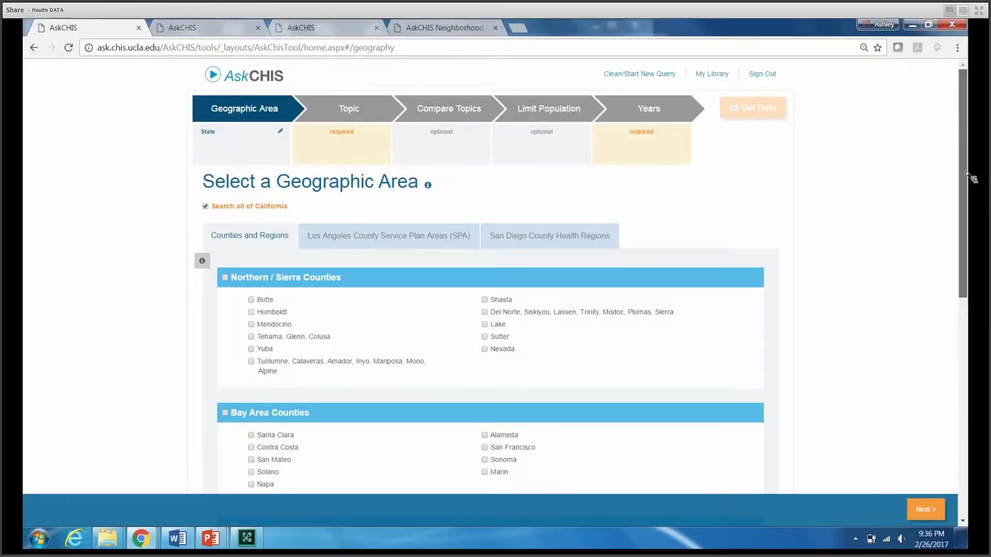
Scroll down the Select a Geographic Area page listing California counties and regions.
scroll(971, 229, "down", 2)
Look through the Los Angeles SPA and San Diego region tabs, then return to Counties and Regions.
scroll(973, 184, "up", 2)
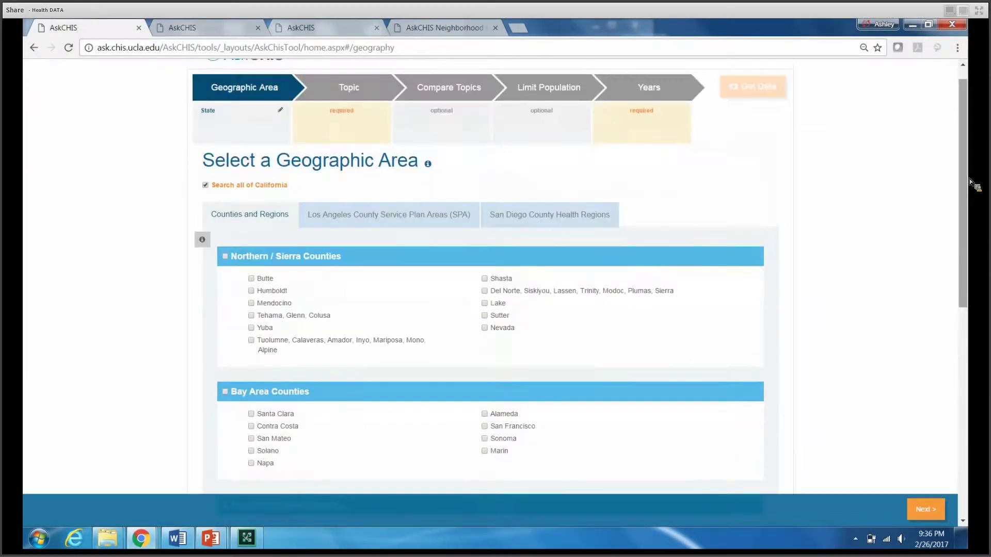
left_click(422, 219)
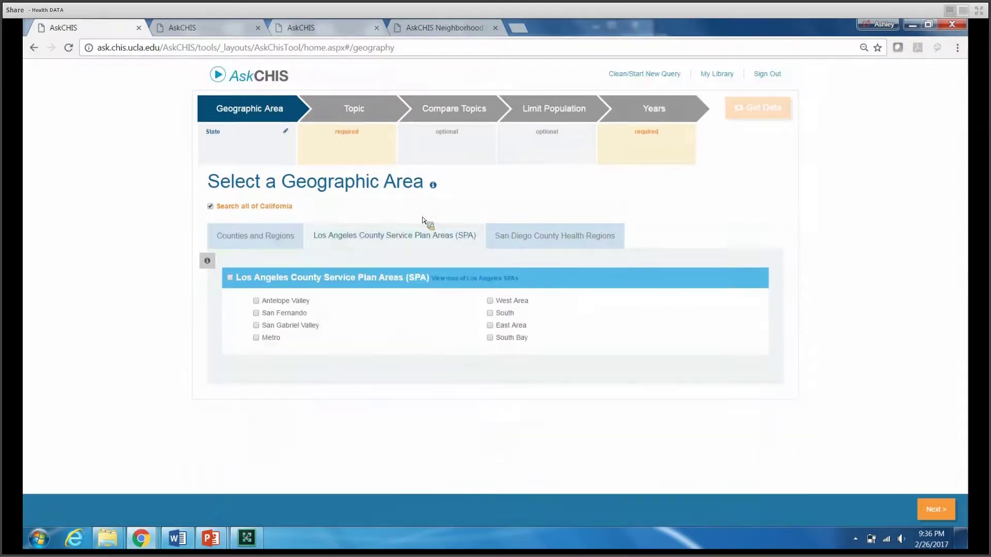
left_click(515, 236)
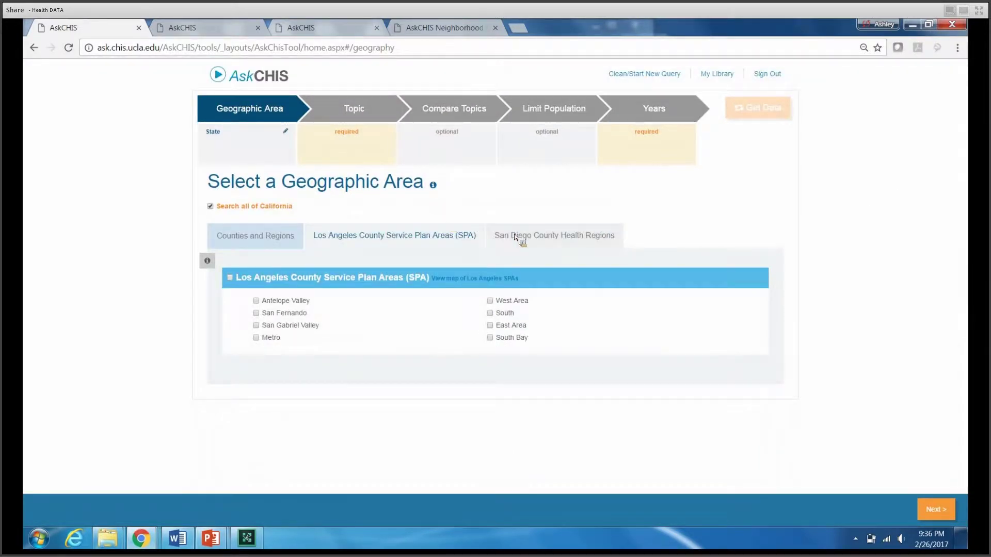
left_click(260, 247)
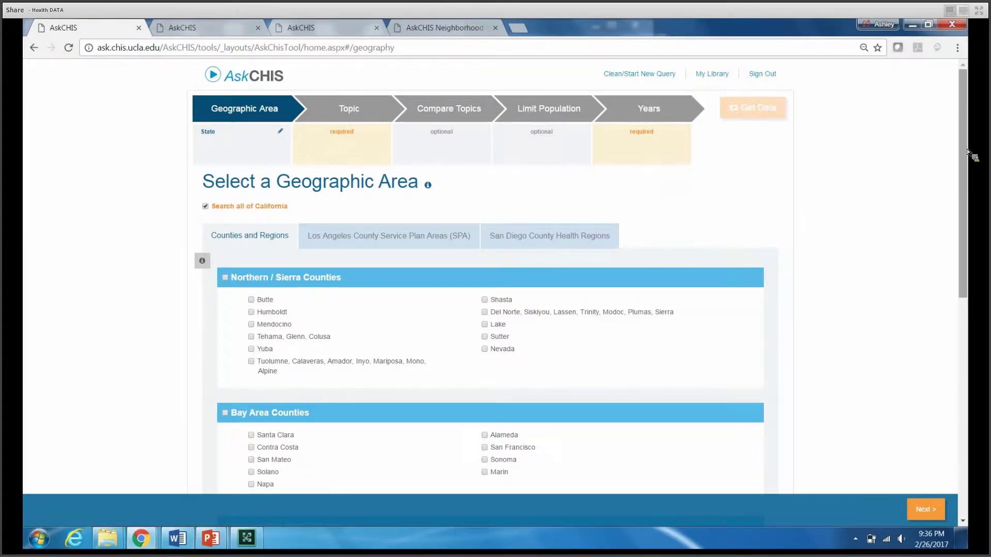
Check Los Angeles, Orange and San Bernardino counties and continue to the topic step.
left_click_drag(962, 151, 962, 372)
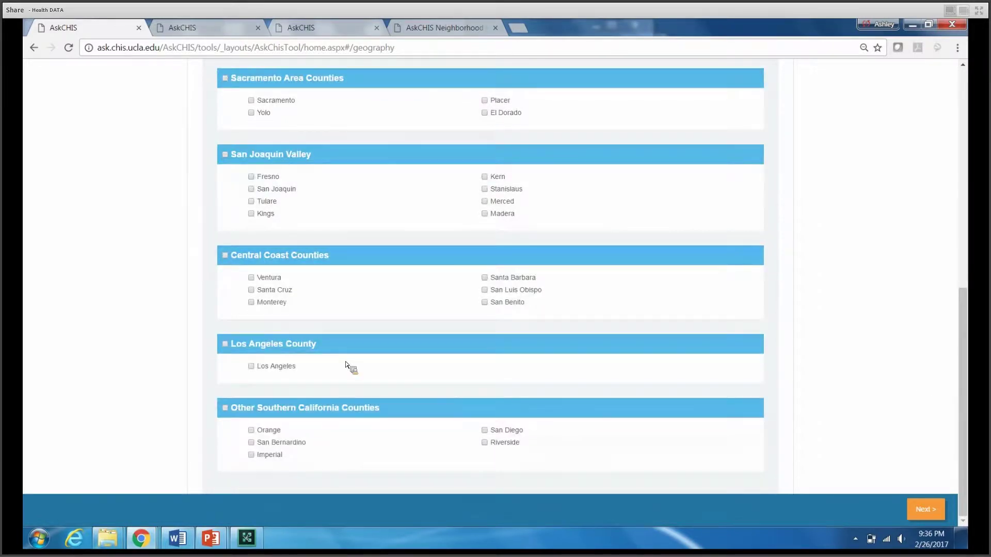
left_click(252, 369)
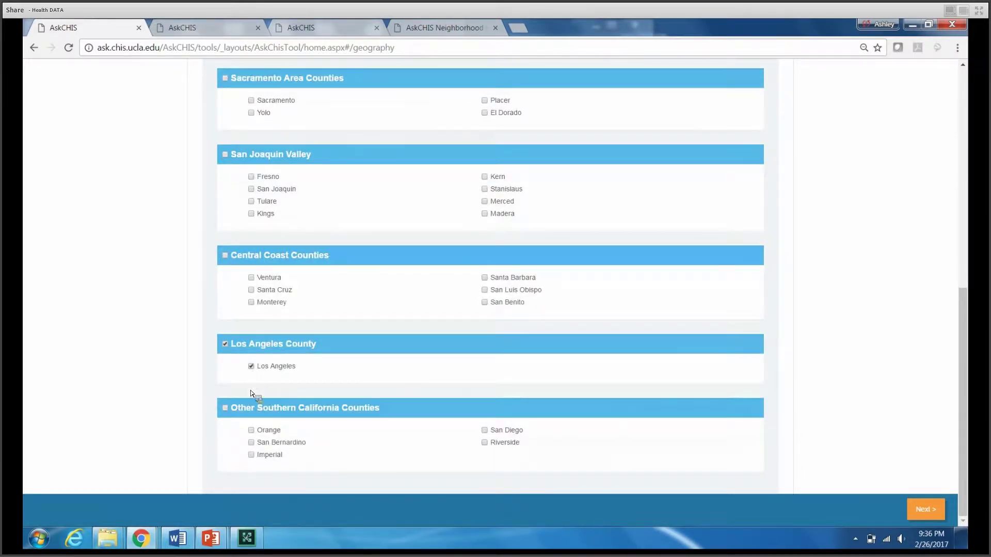
left_click(251, 430)
left_click(252, 443)
left_click(929, 508)
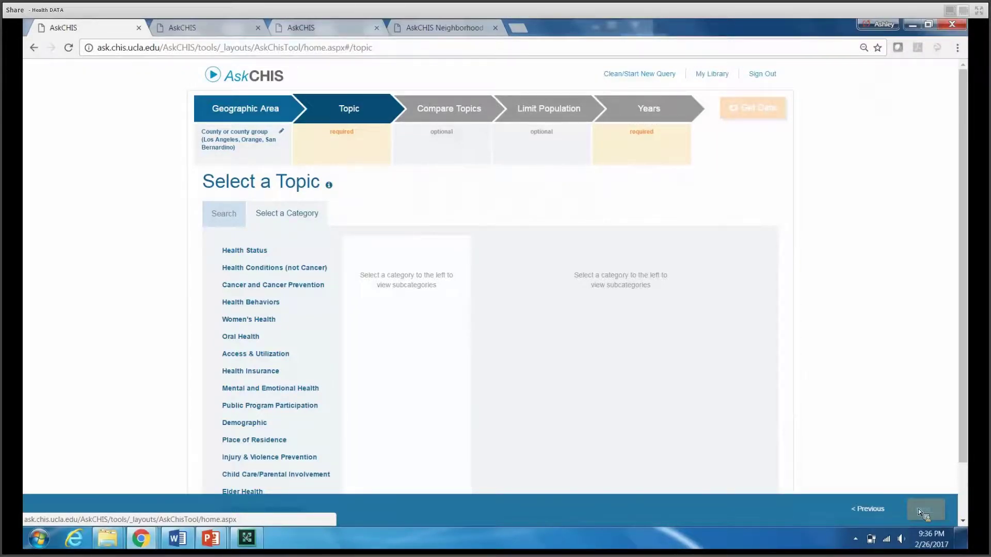
Browse Access & Utilization > Usual Source of Care, try searching 'usual source of', and pick the usual-place-when-sick topic.
left_click(280, 356)
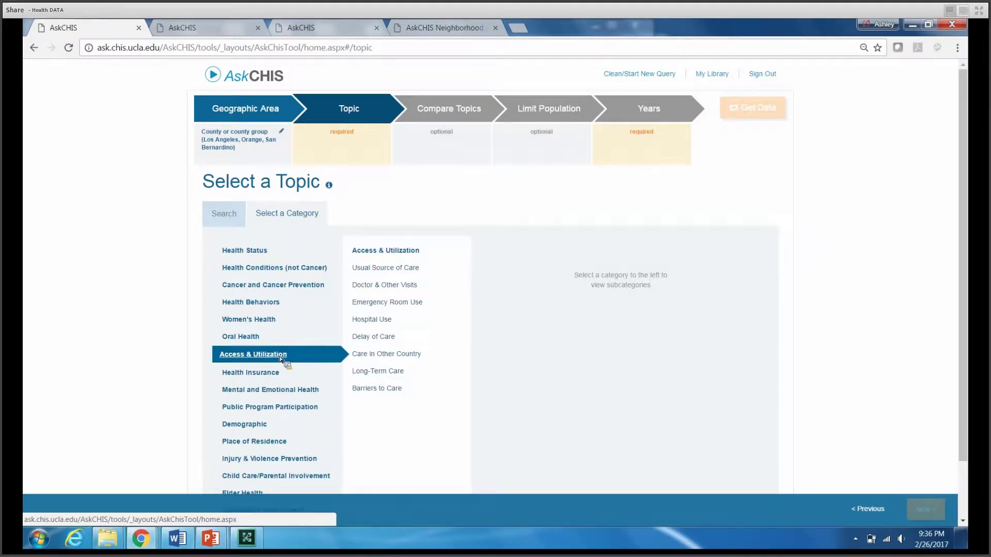
left_click(379, 269)
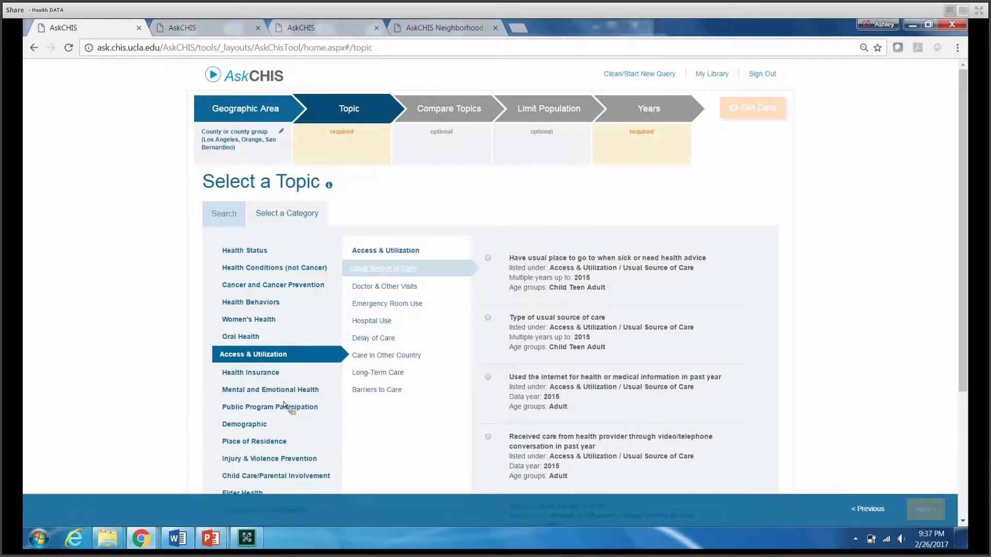
left_click(227, 213)
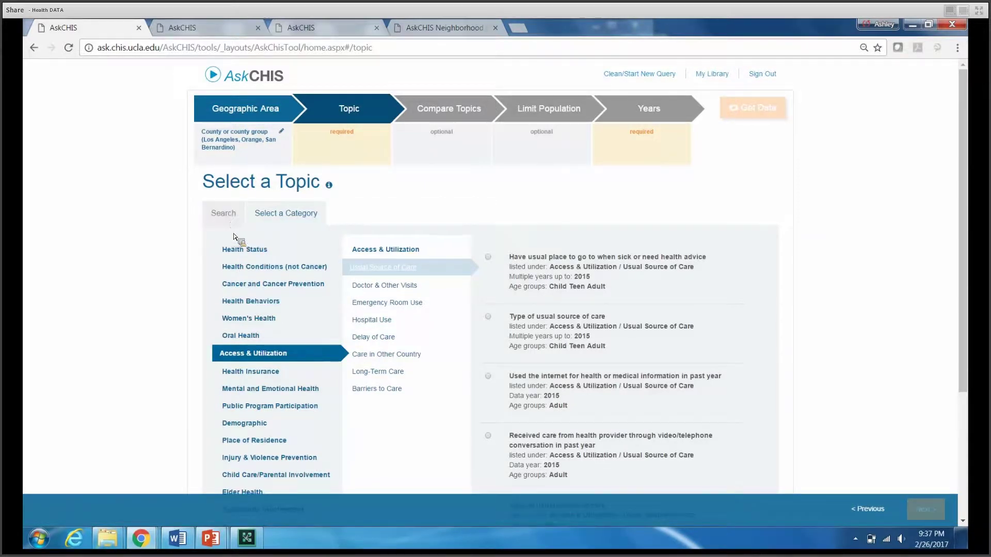
left_click(396, 268)
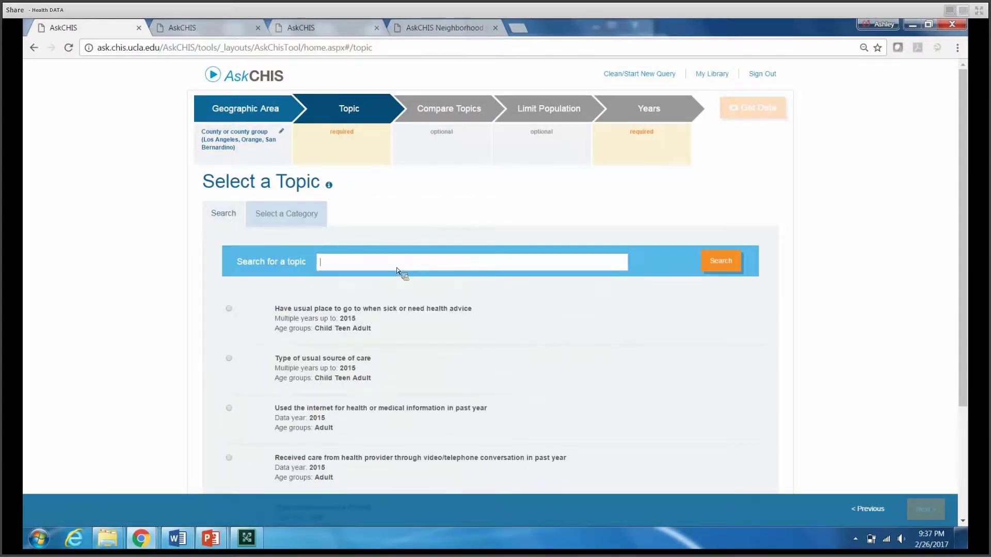
type("usual source of care")
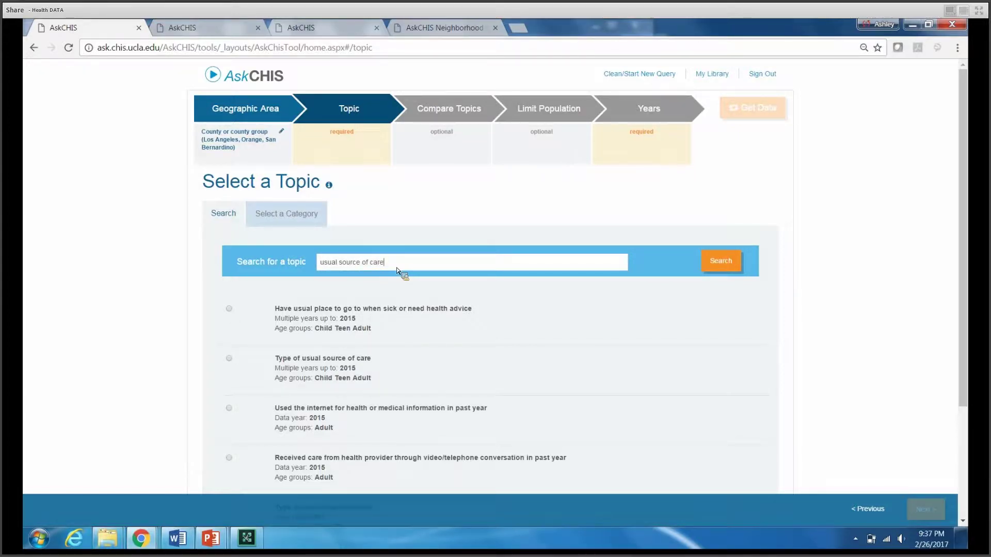
left_click(269, 213)
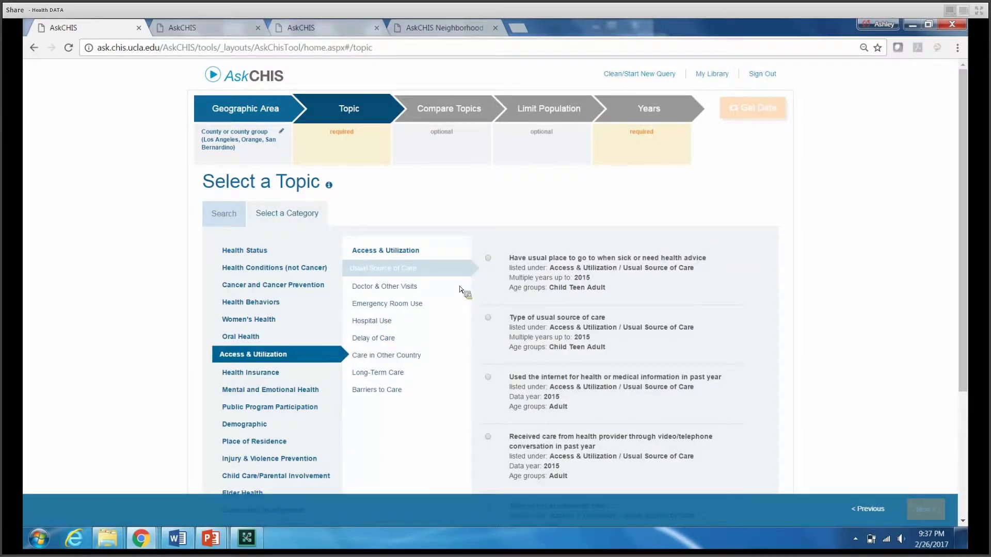
left_click(488, 260)
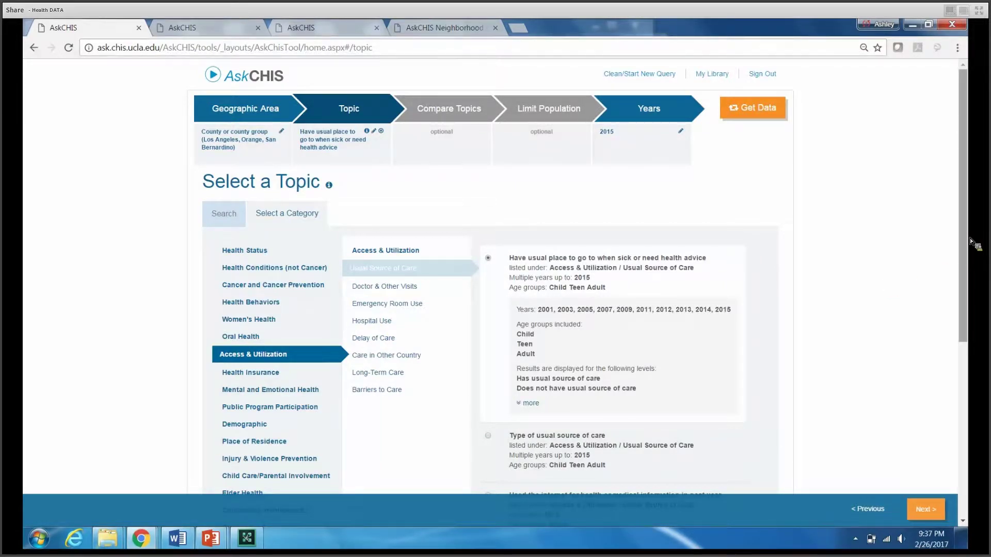
Read the topic's full description, noting its Child, Teen, Adult age groups and two result levels.
left_click(535, 404)
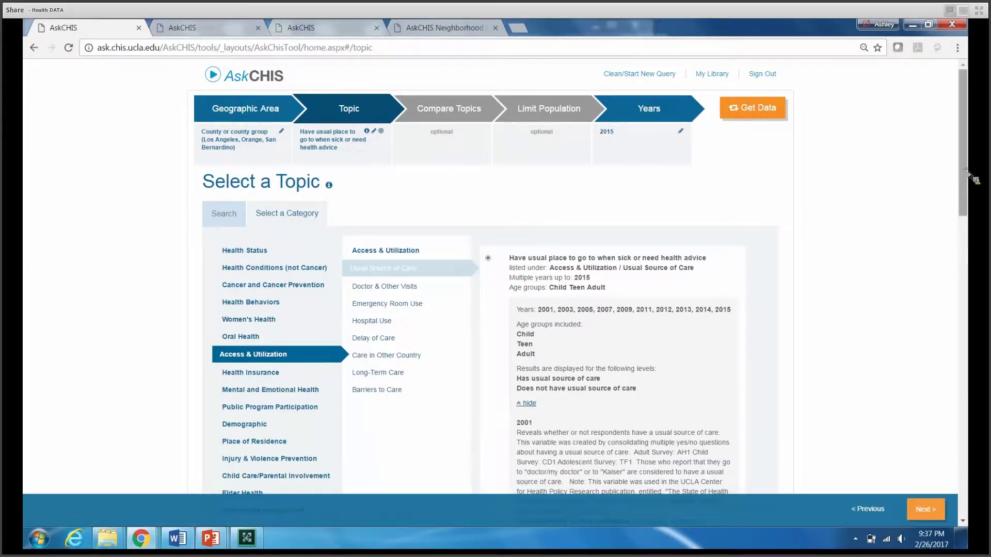
left_click_drag(971, 178, 968, 225)
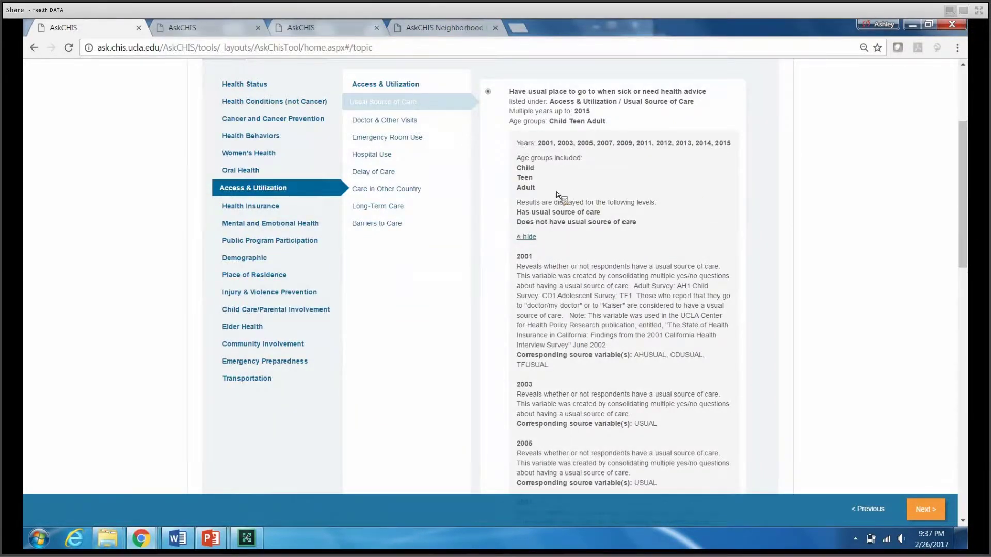
left_click_drag(546, 195, 732, 147)
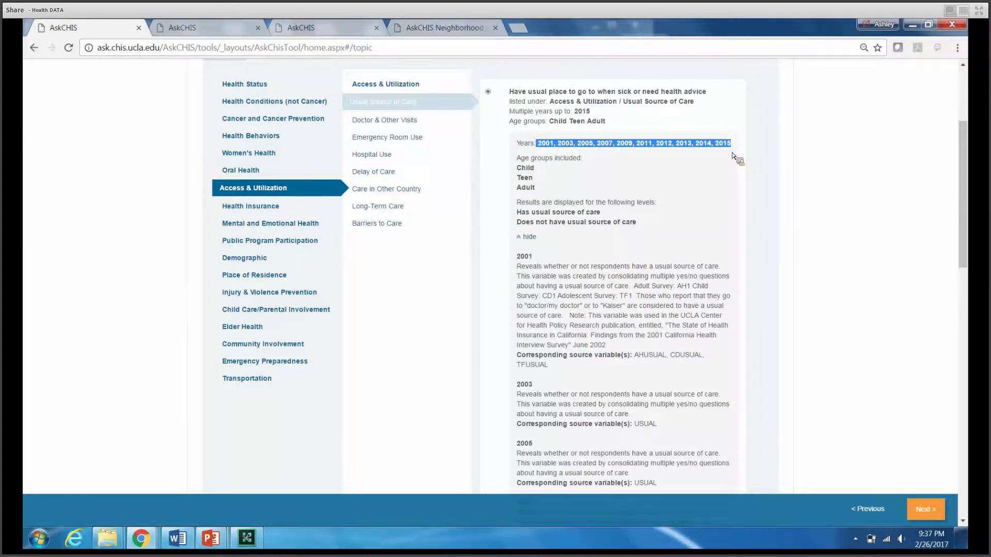
left_click(709, 188)
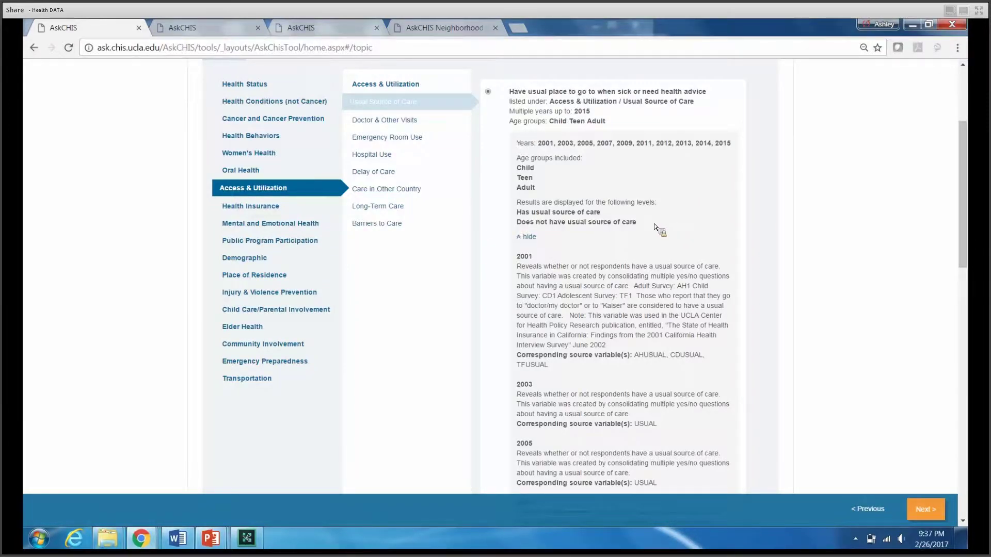
left_click_drag(654, 224, 611, 217)
scroll(970, 225, "up", 2)
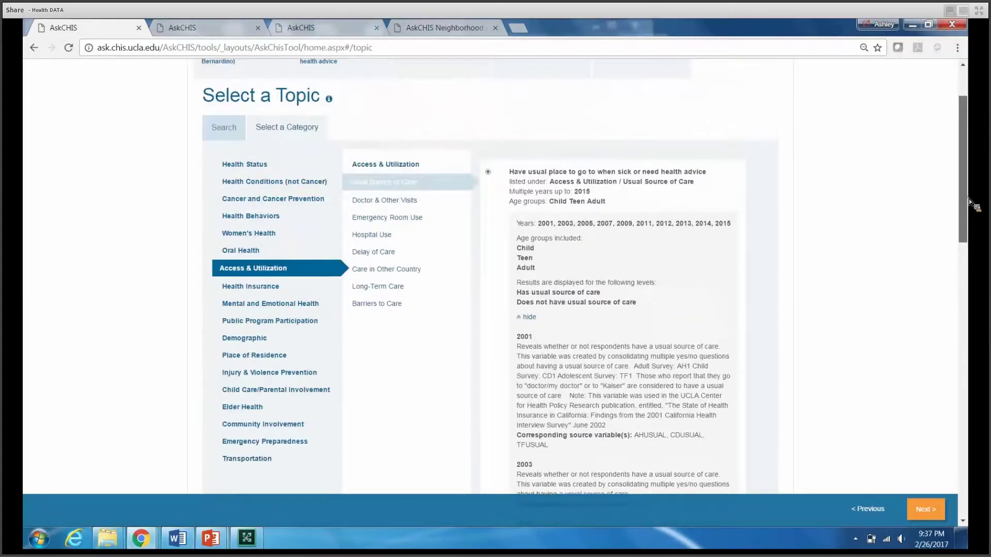
scroll(964, 170, "up", 1)
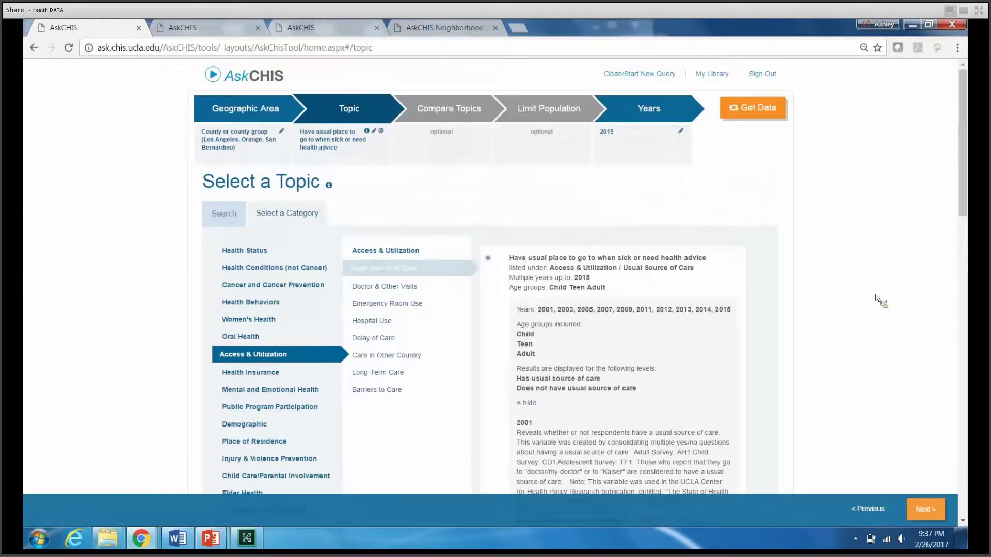
left_click(927, 508)
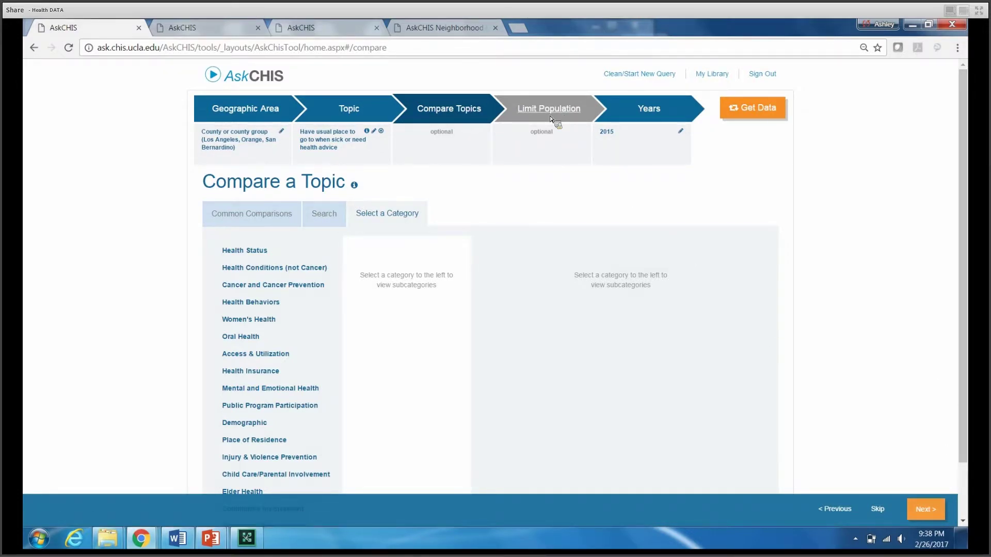
Skip topic comparison, leave population limits at defaults, and generate the data results.
left_click(927, 509)
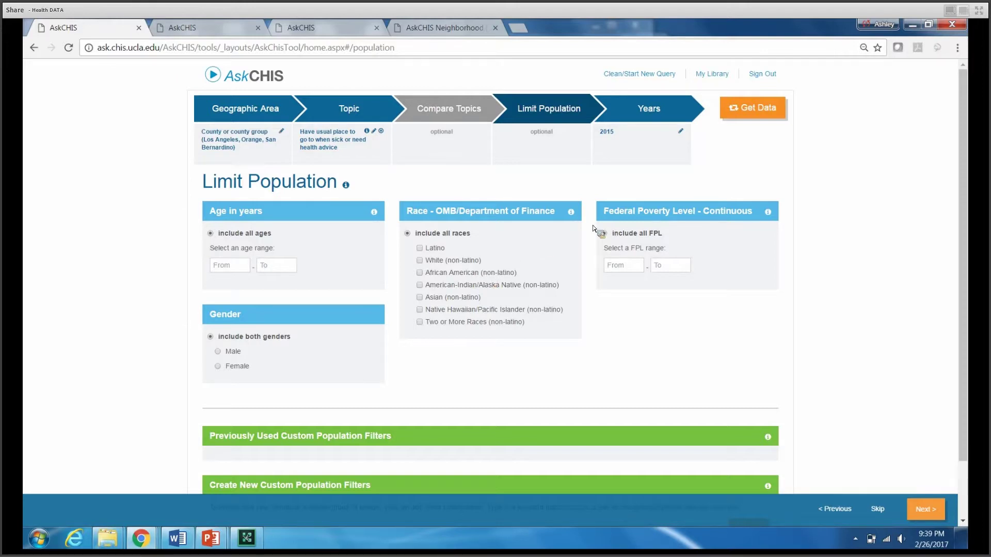
left_click(766, 112)
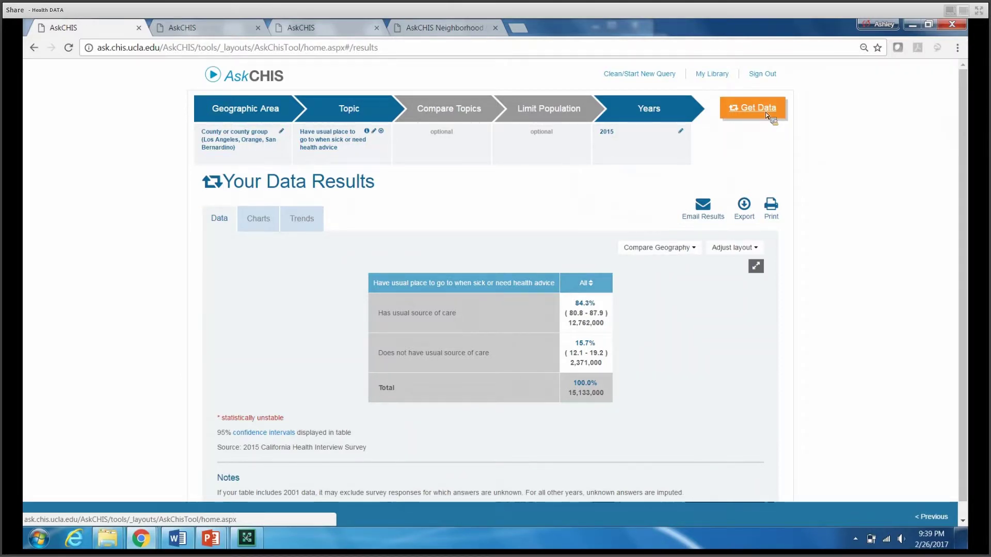
Highlight the overall 84.3% usual-source-of-care figure in the results table.
left_click_drag(962, 211, 968, 227)
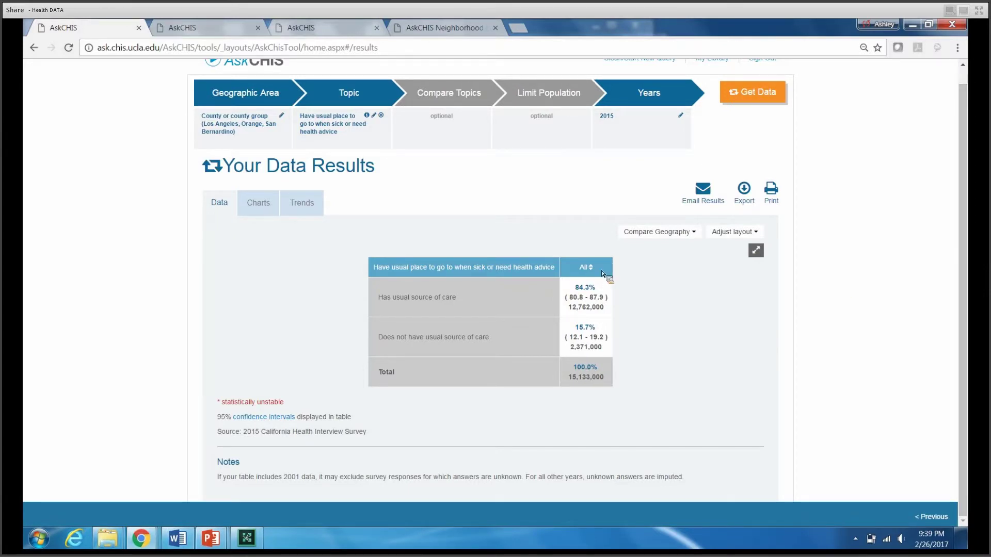
left_click_drag(599, 287, 576, 292)
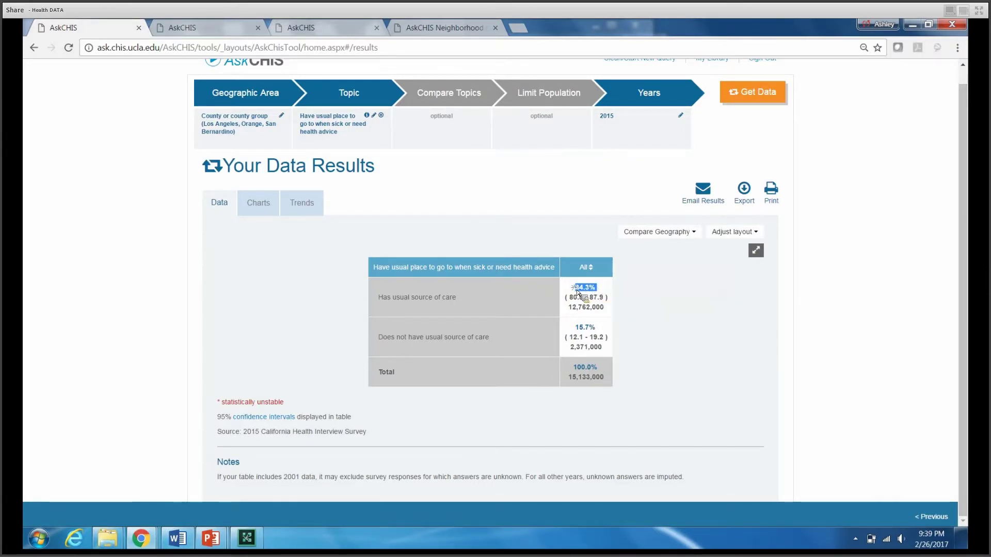
left_click(715, 318)
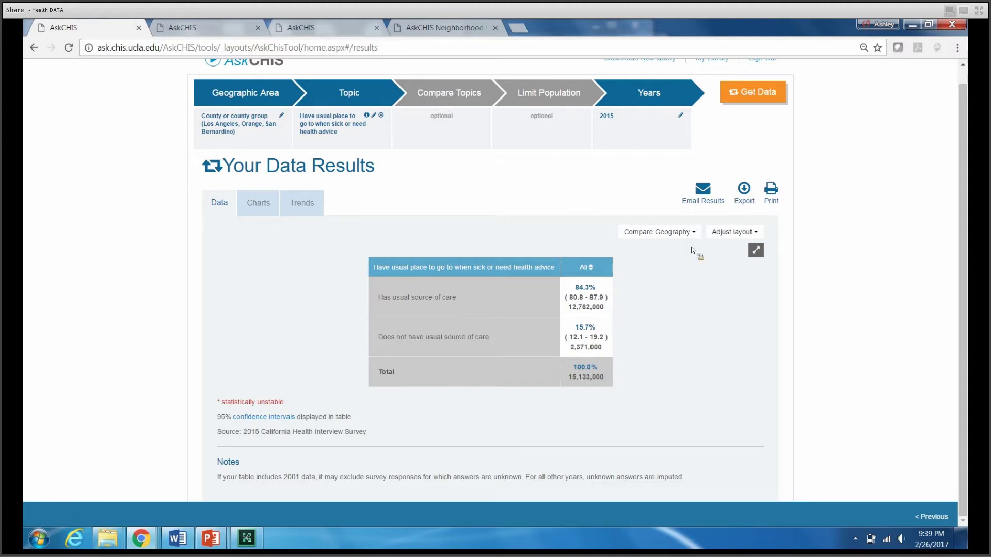
Compare Geographic Areas by county, then highlight Los Angeles's 81.4–88.0 interval and 8,424,000 estimate.
left_click(687, 233)
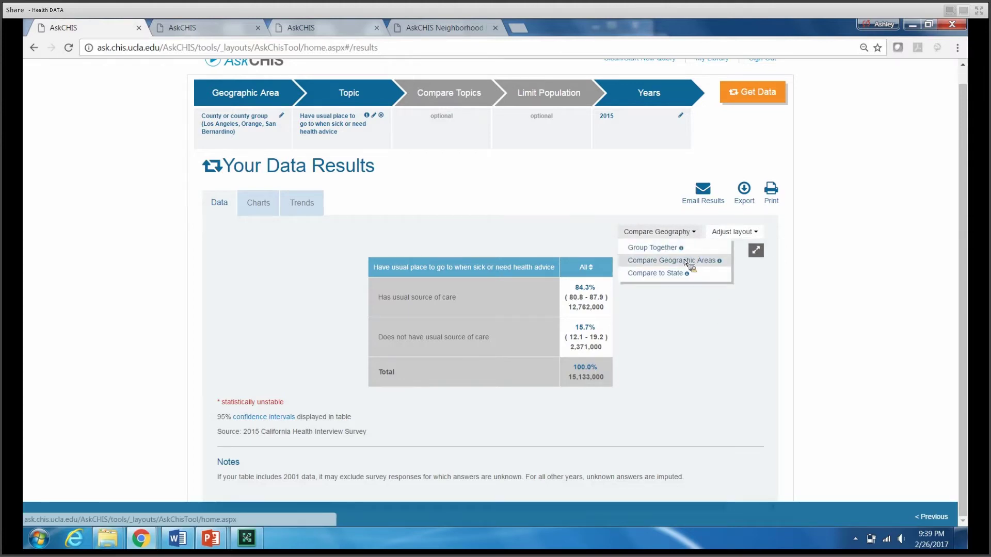
left_click(685, 261)
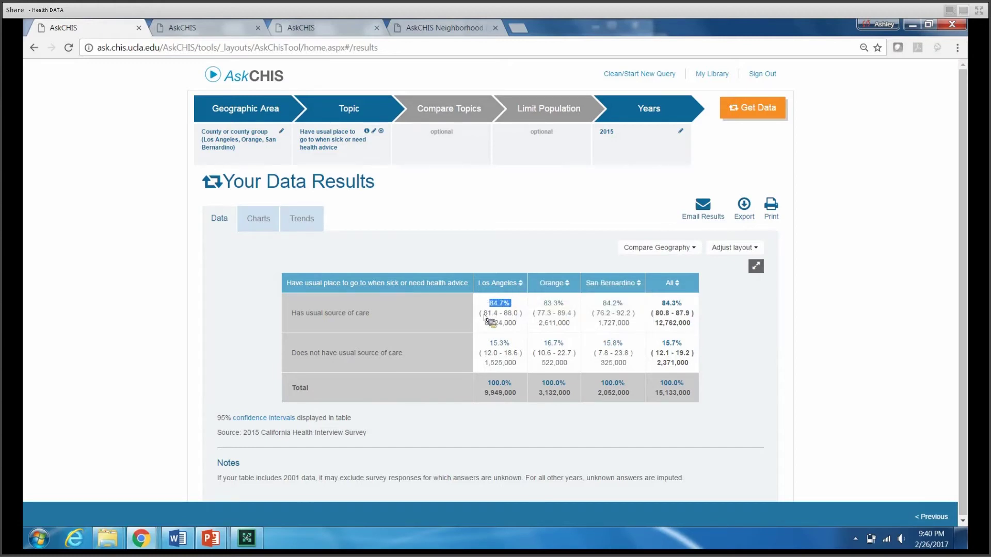
left_click_drag(486, 315, 521, 319)
left_click_drag(518, 324, 744, 336)
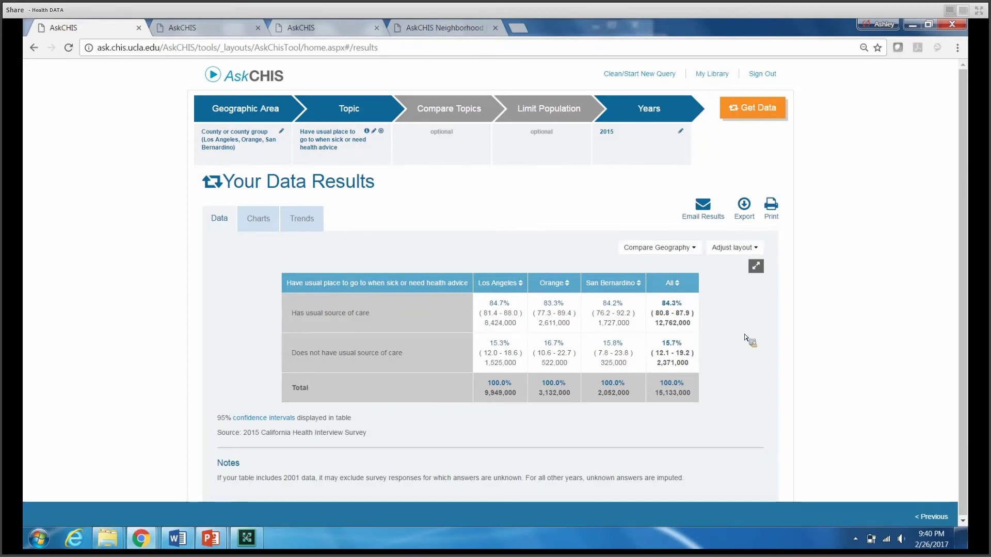